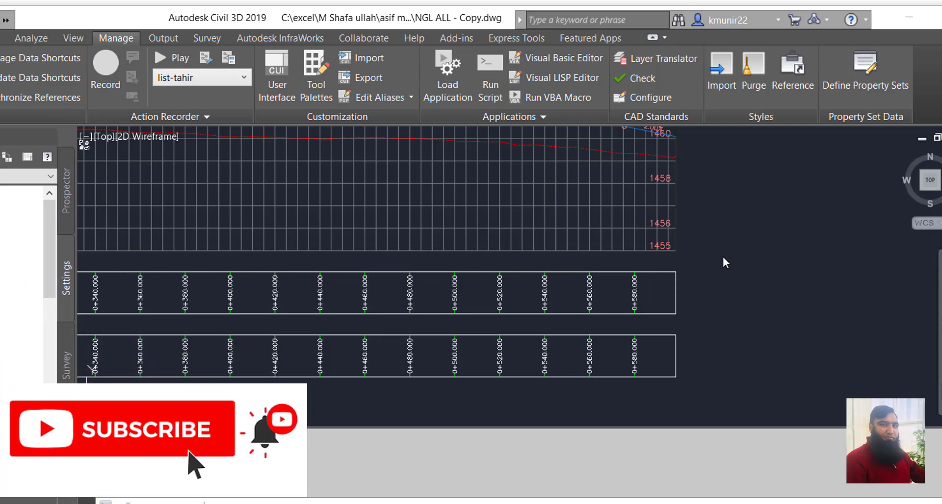
Zoom around the drawing and select the profile view
scroll(721, 261, "down", 6)
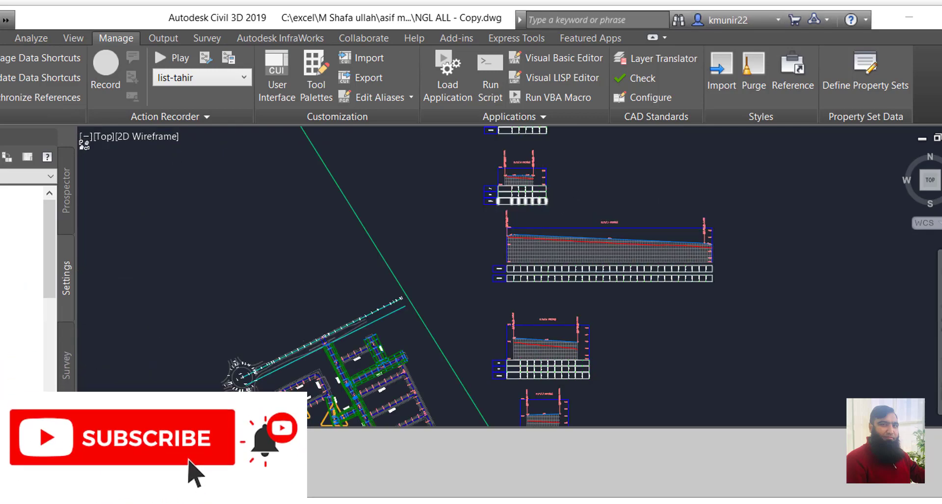
scroll(534, 294, "up", 5)
scroll(549, 247, "up", 2)
scroll(491, 237, "up", 2)
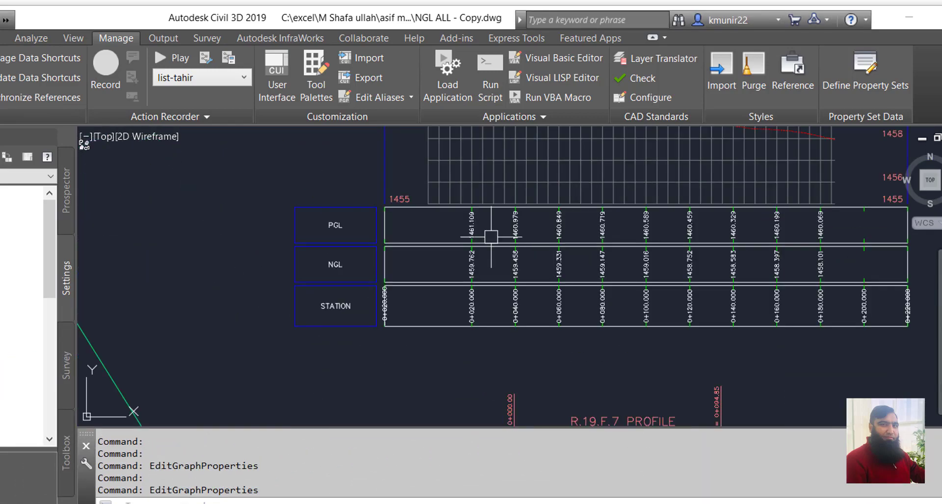
scroll(391, 345, "down", 4)
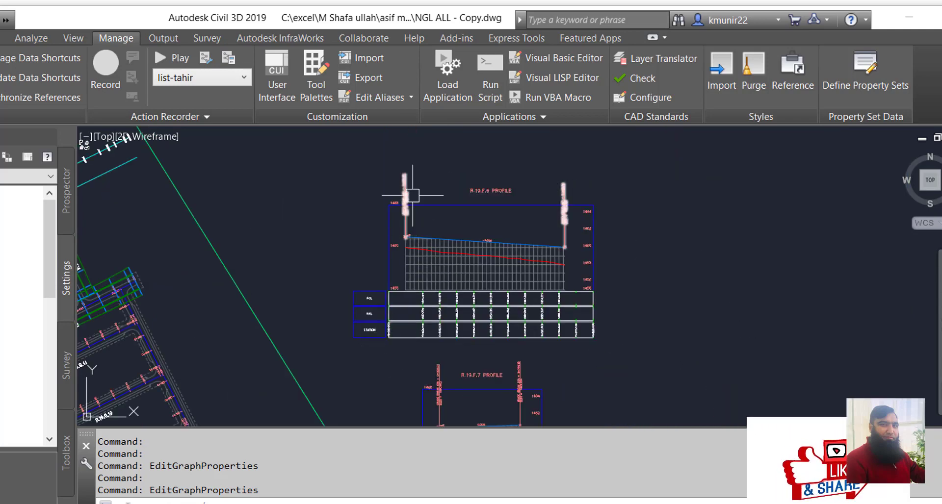
scroll(409, 229, "up", 3)
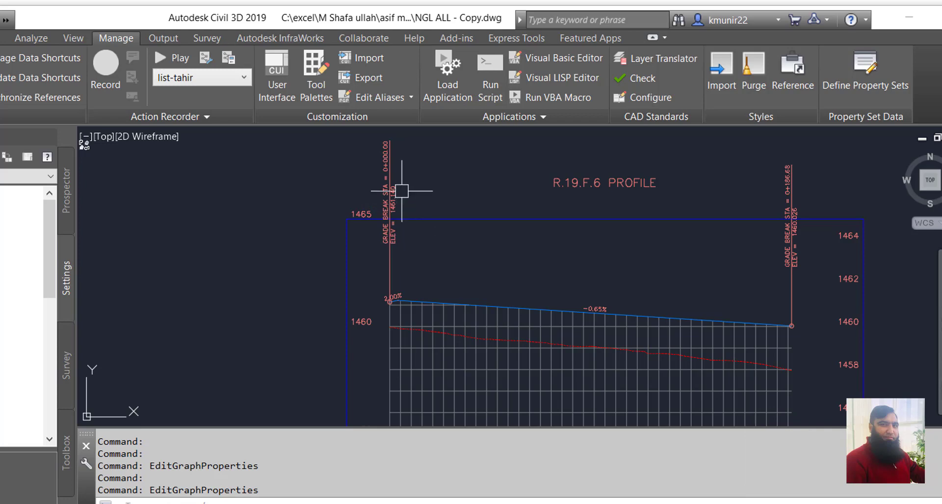
scroll(358, 158, "down", 2)
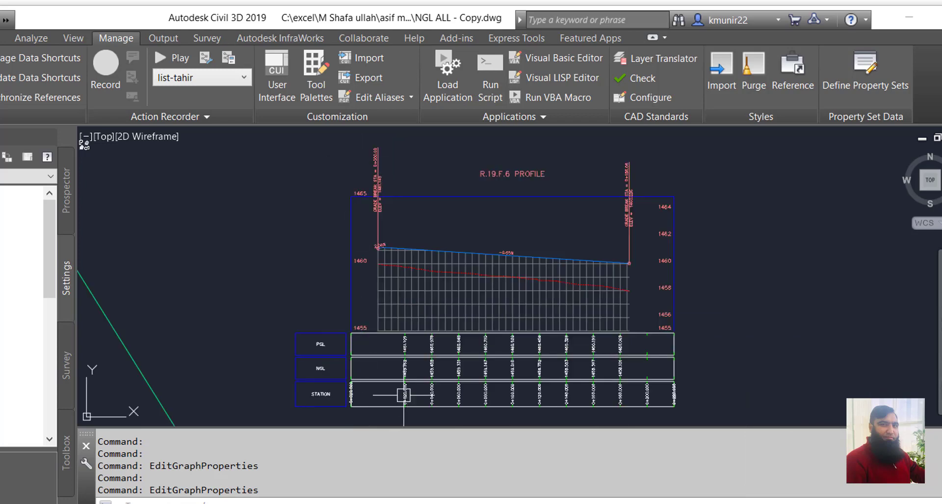
scroll(398, 338, "up", 3)
scroll(348, 280, "down", 3)
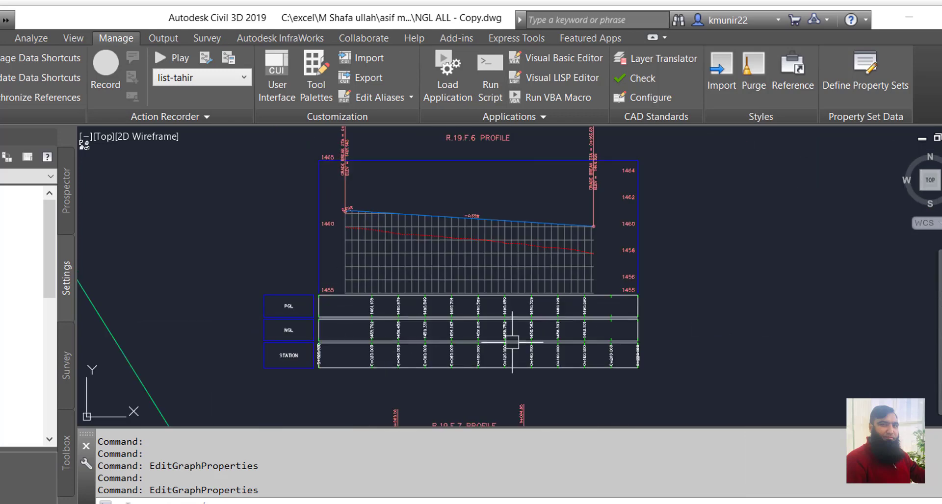
scroll(593, 367, "up", 2)
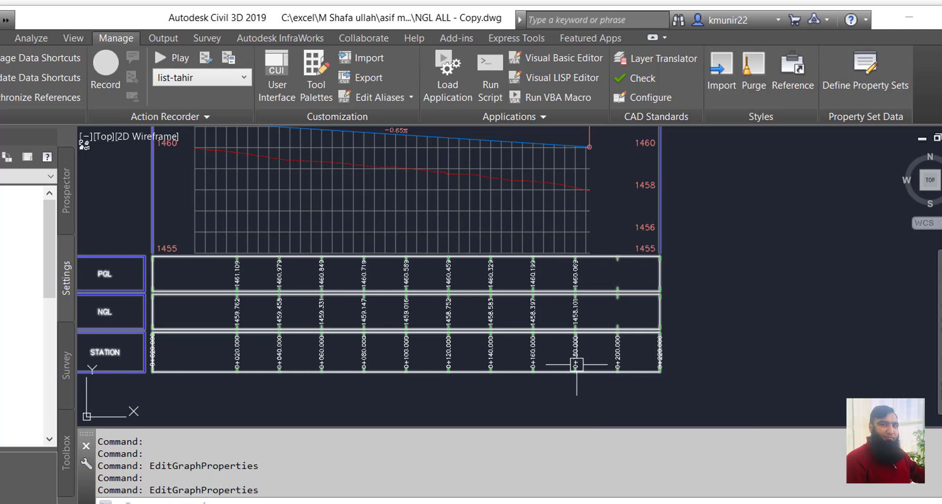
scroll(528, 347, "down", 4)
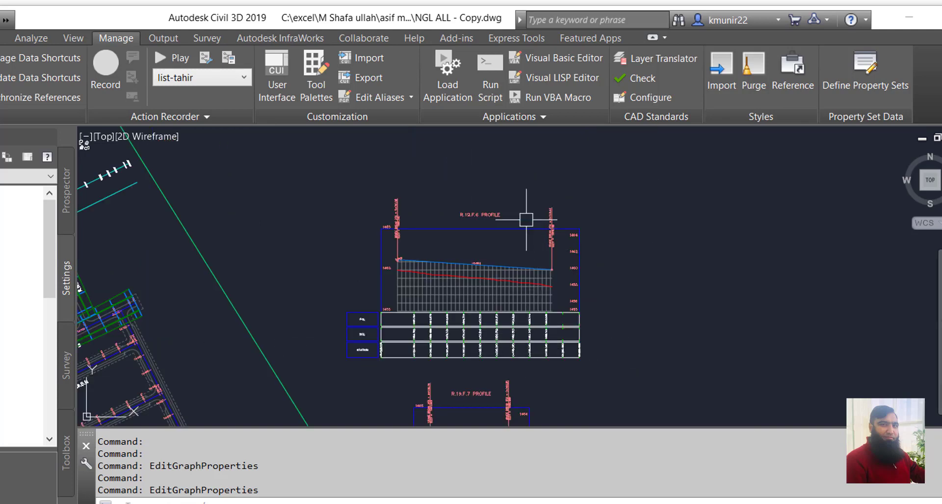
scroll(558, 230, "up", 6)
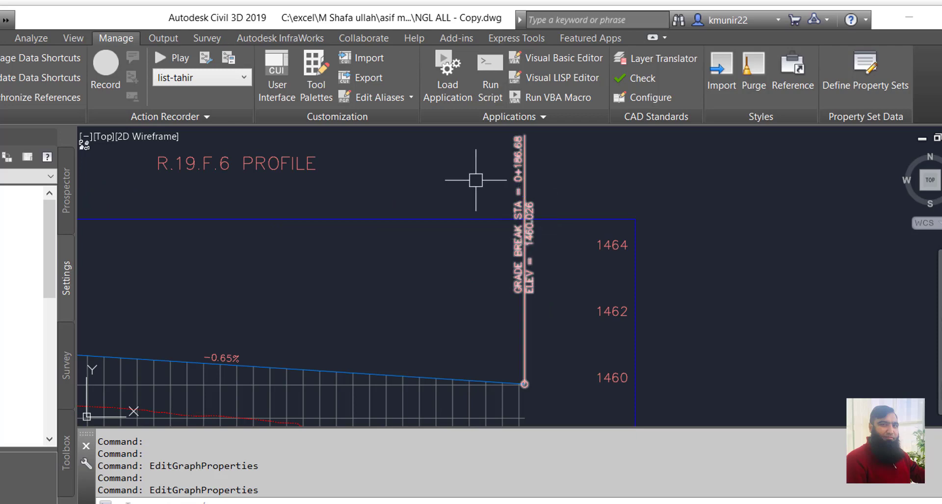
scroll(542, 214, "down", 1)
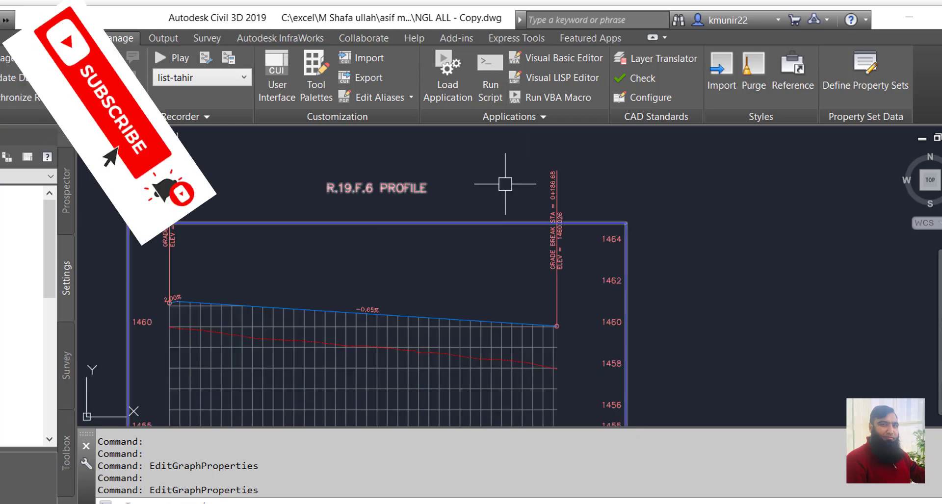
scroll(510, 245, "down", 3)
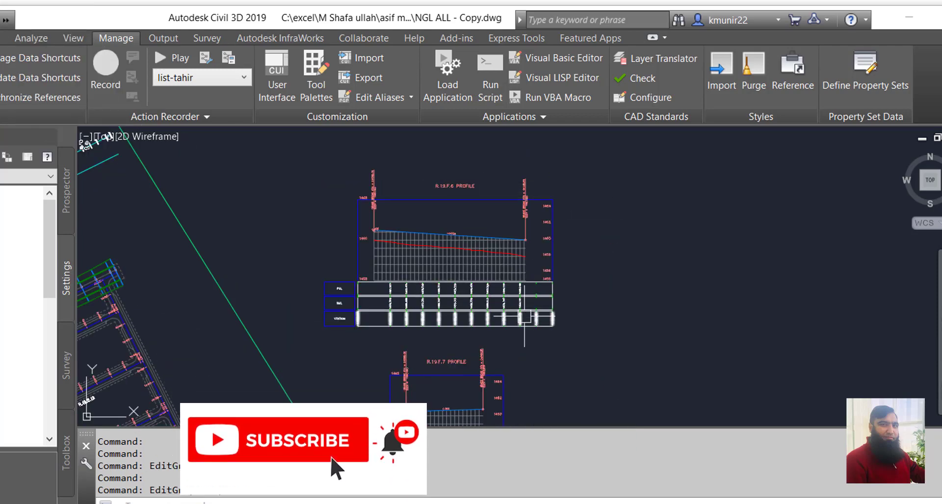
left_click(323, 314)
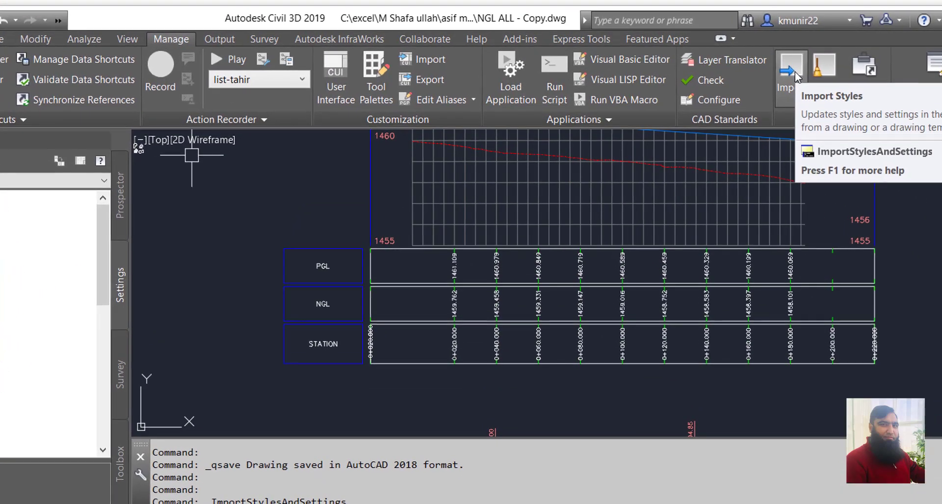
Start Manage > Import, dismiss the unsaved-changes warning, and save the drawing with Ctrl+S
left_click(724, 57)
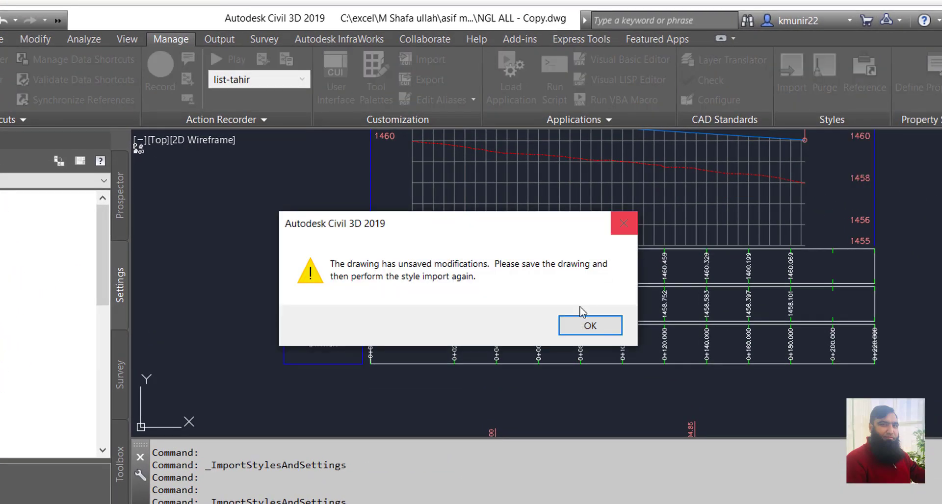
left_click(585, 332)
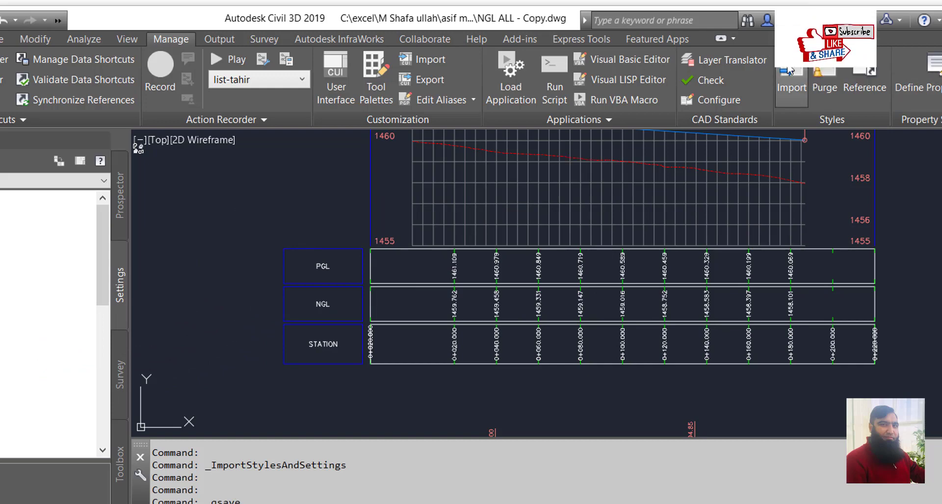
key("ctrl+s")
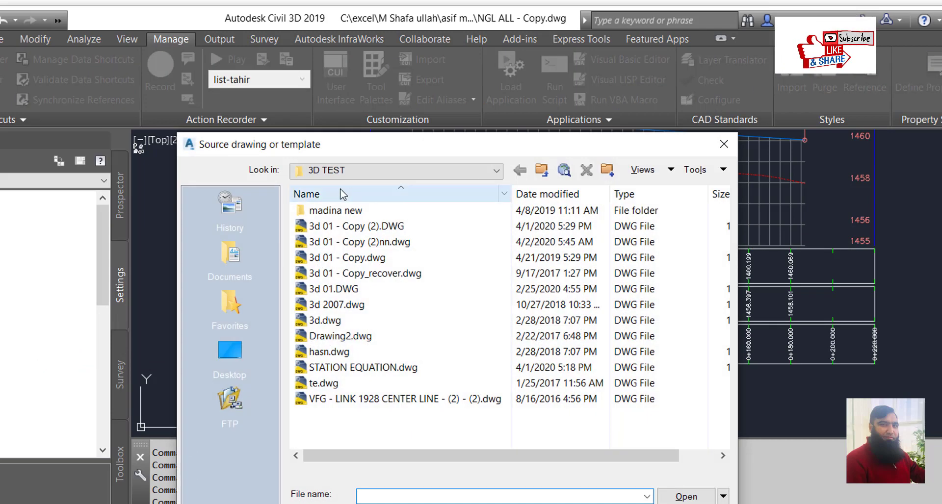
Browse to the NGL ALL folder and load NGL ALL.dwg11.dwg as the style source
left_click(377, 169)
left_click(379, 224)
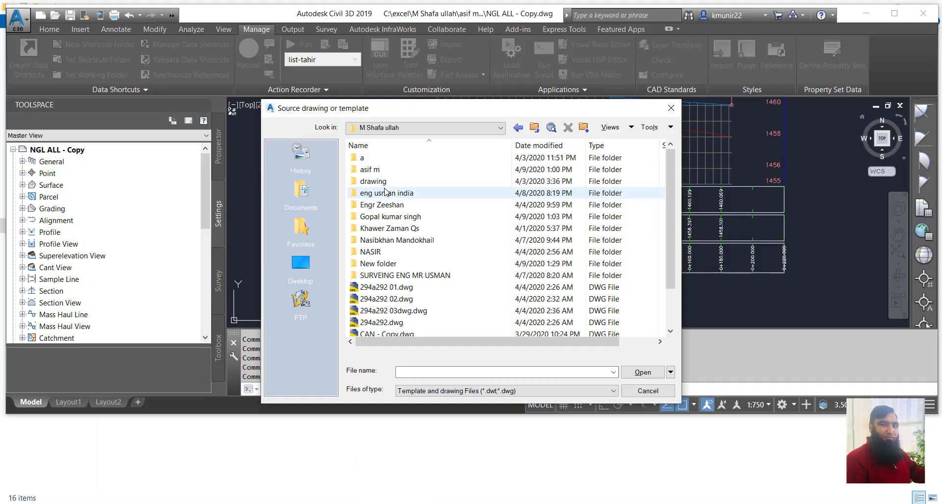
double_click(386, 172)
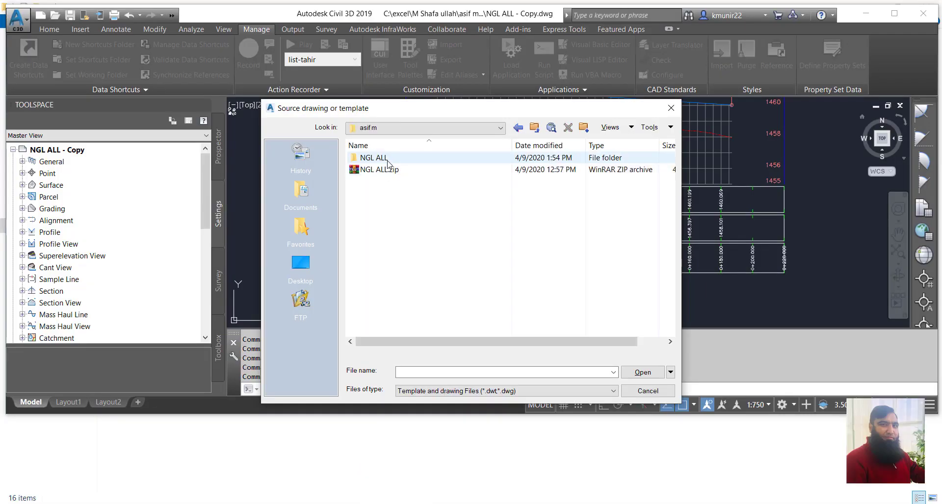
double_click(386, 158)
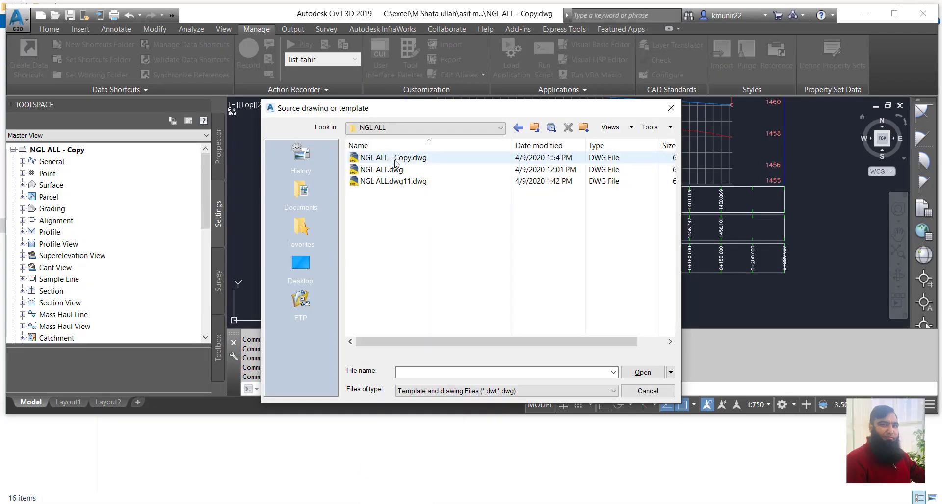
left_click(394, 182)
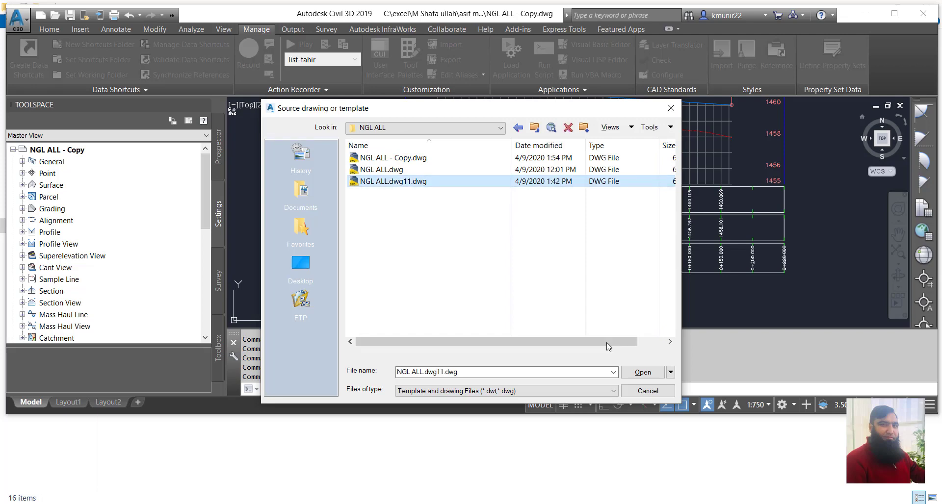
left_click(643, 372)
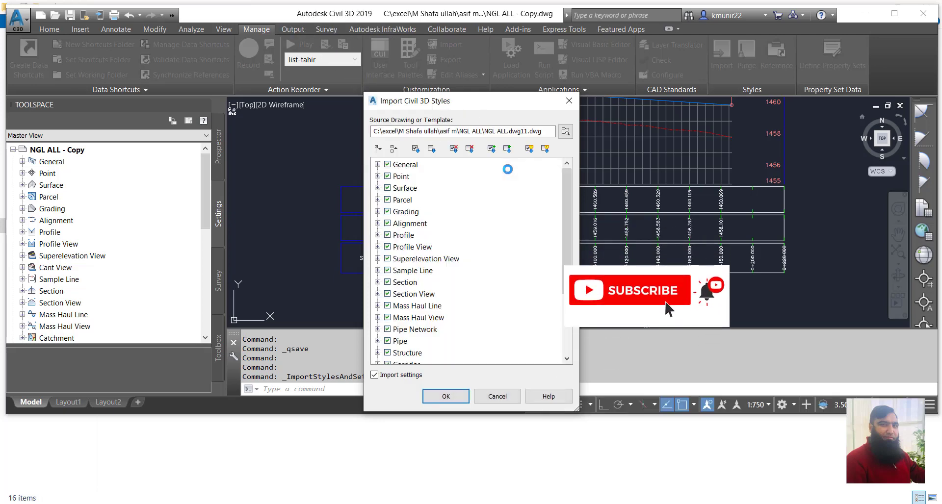
Import all checked styles, overwriting duplicates, bringing in 428 styles and 1447 settings
left_click(457, 400)
left_click(515, 287)
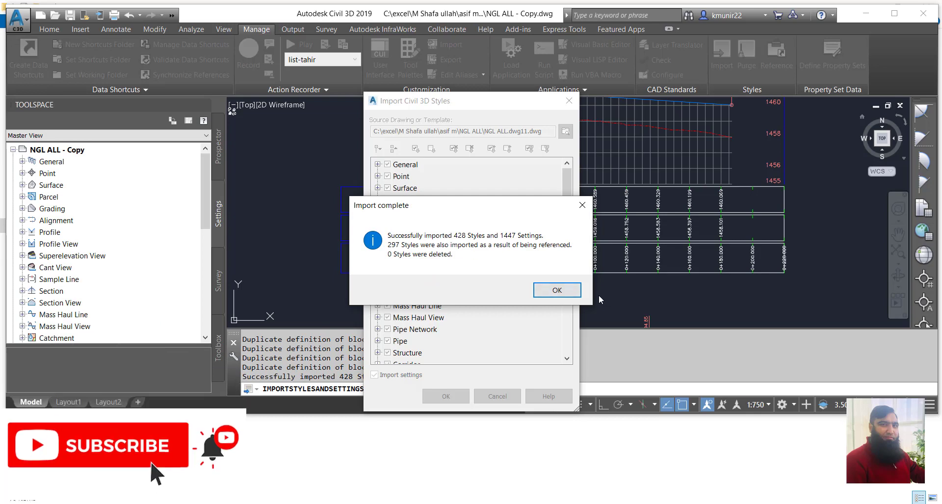
left_click(569, 293)
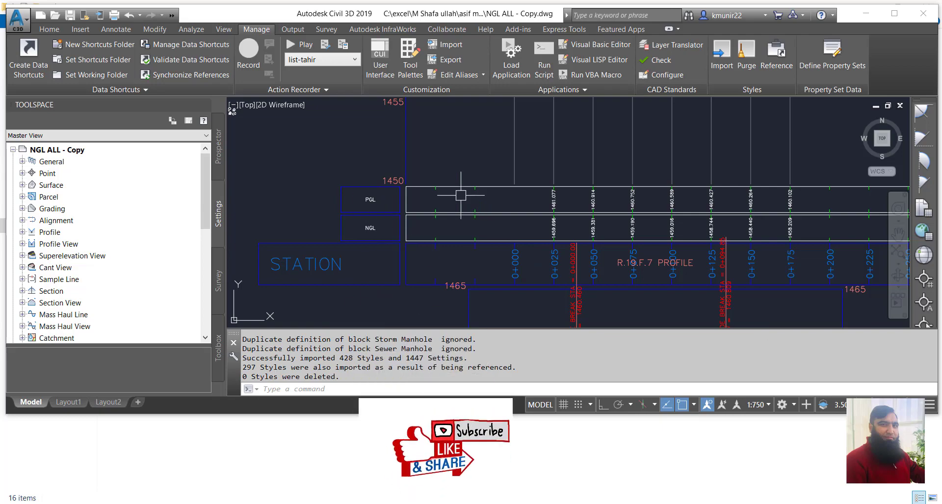
scroll(413, 197, "down", 4)
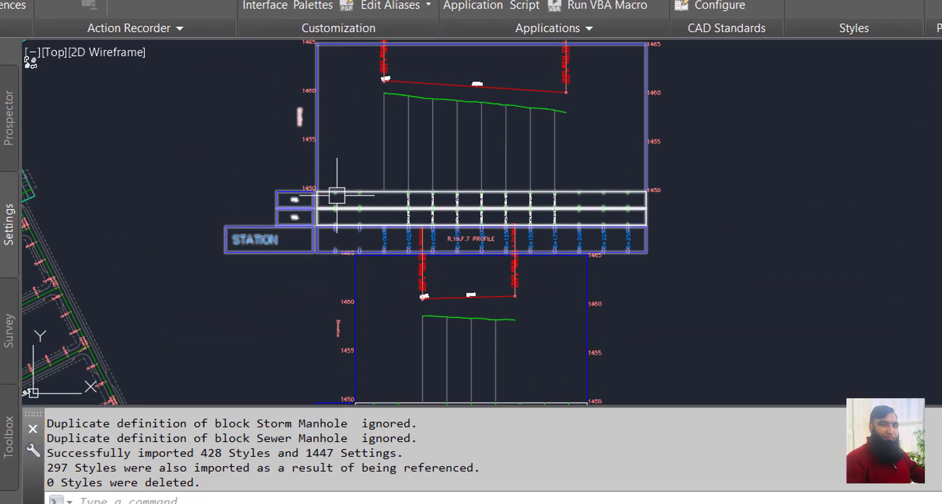
scroll(442, 206, "down", 2)
scroll(447, 210, "up", 2)
scroll(368, 220, "up", 4)
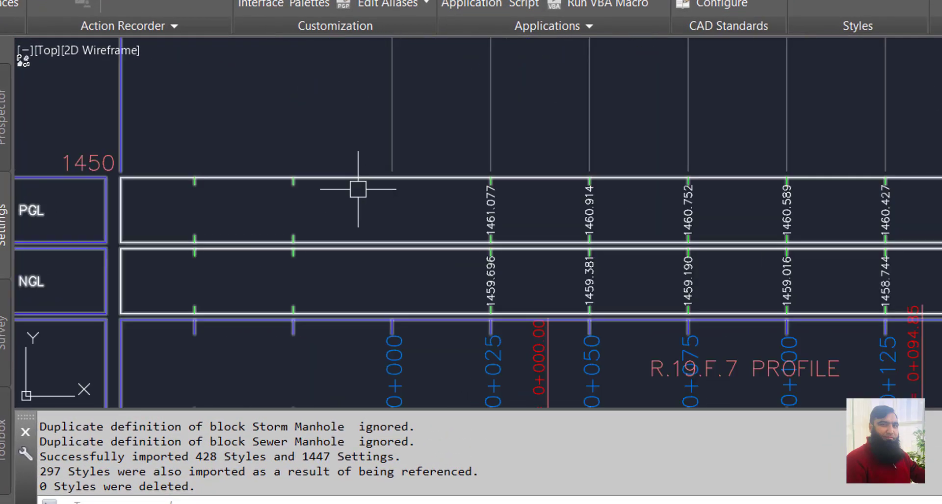
scroll(276, 201, "down", 2)
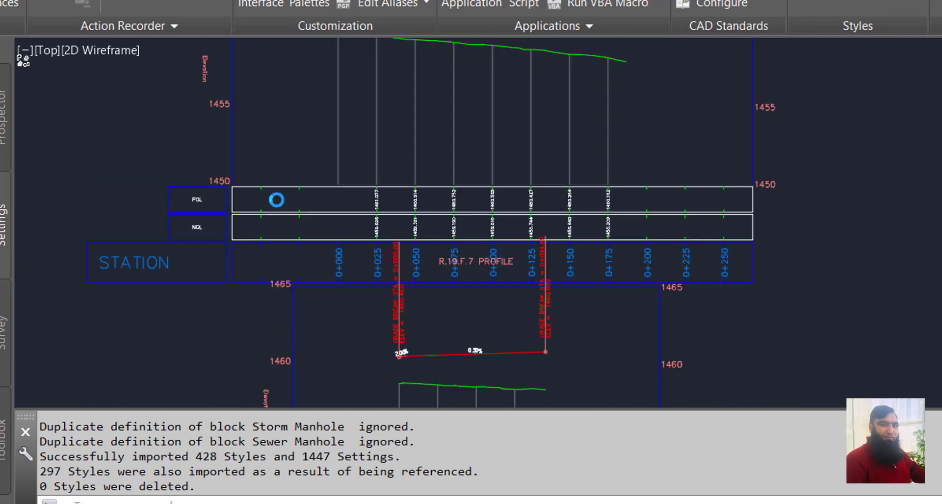
scroll(287, 194, "down", 2)
scroll(287, 194, "down", 5)
scroll(284, 211, "up", 3)
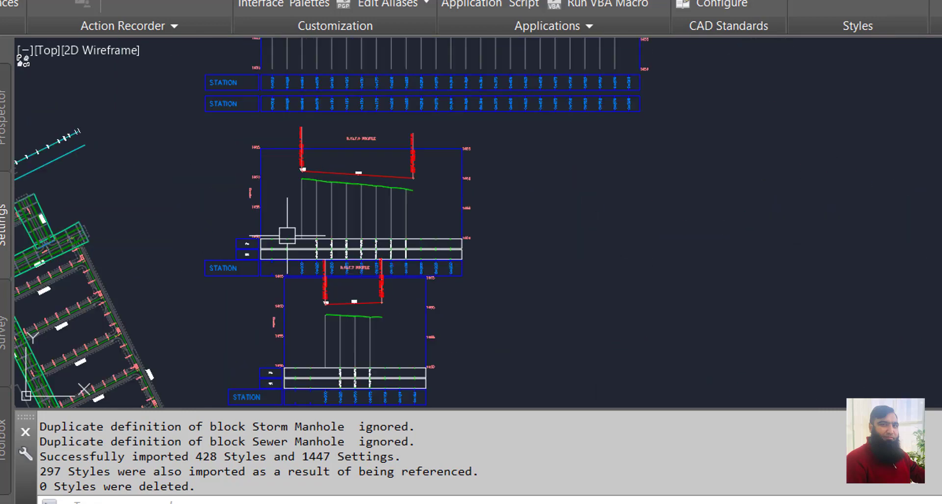
scroll(284, 226, "up", 2)
scroll(283, 246, "up", 5)
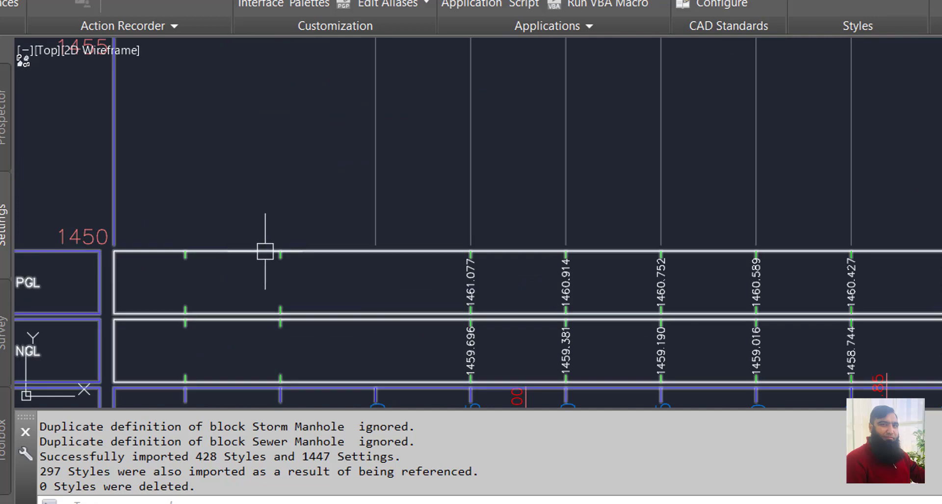
left_click(264, 251)
Open the profile view's properties and delete the existing STATION, NGL and PGL bands
right_click(284, 144)
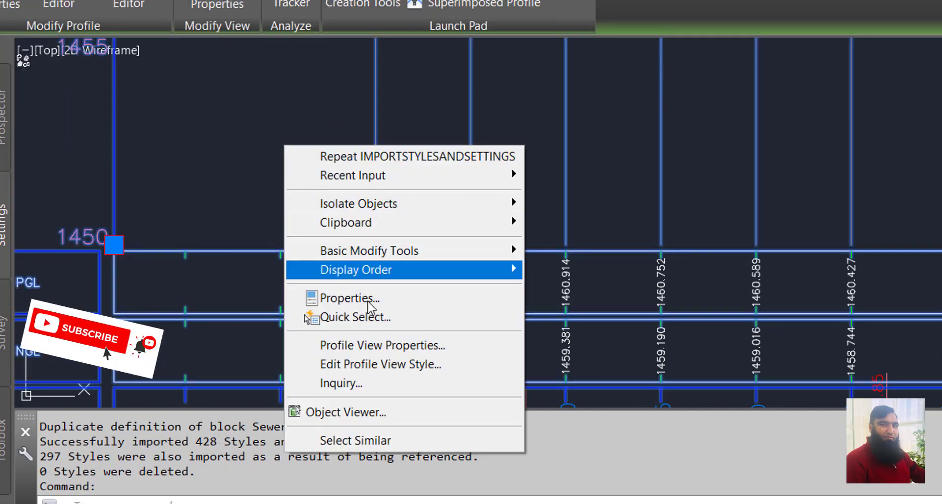
left_click(388, 352)
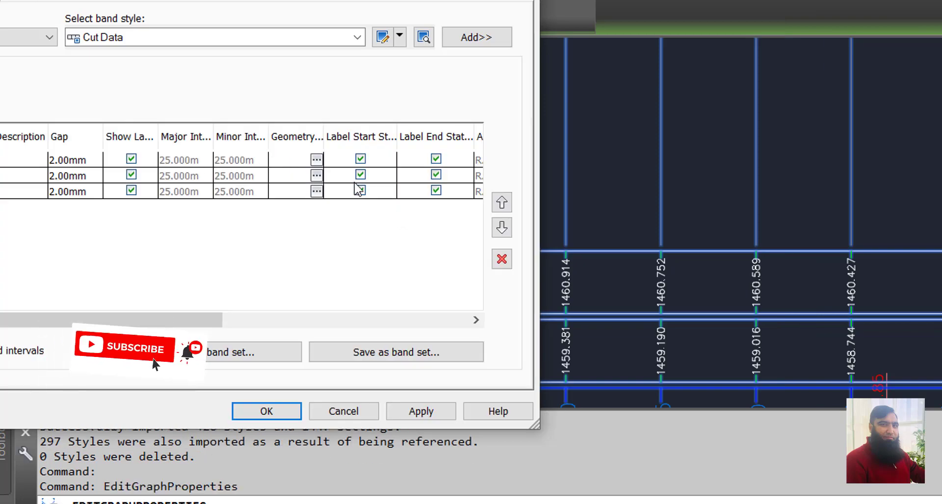
left_click(304, 196)
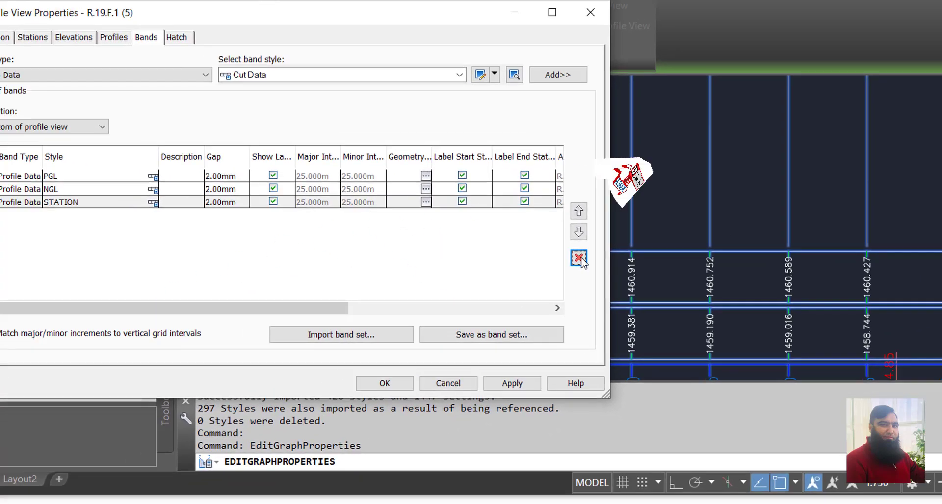
left_click(501, 259)
left_click(534, 198)
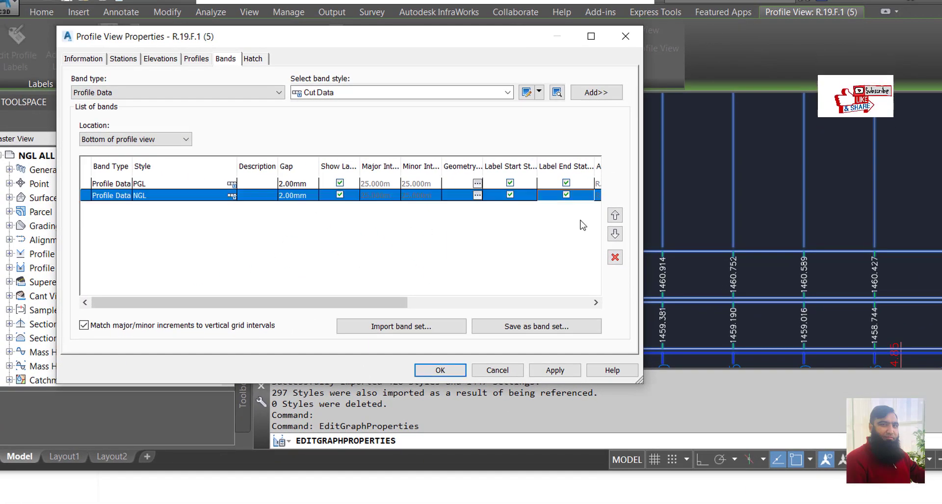
left_click(615, 258)
left_click(544, 184)
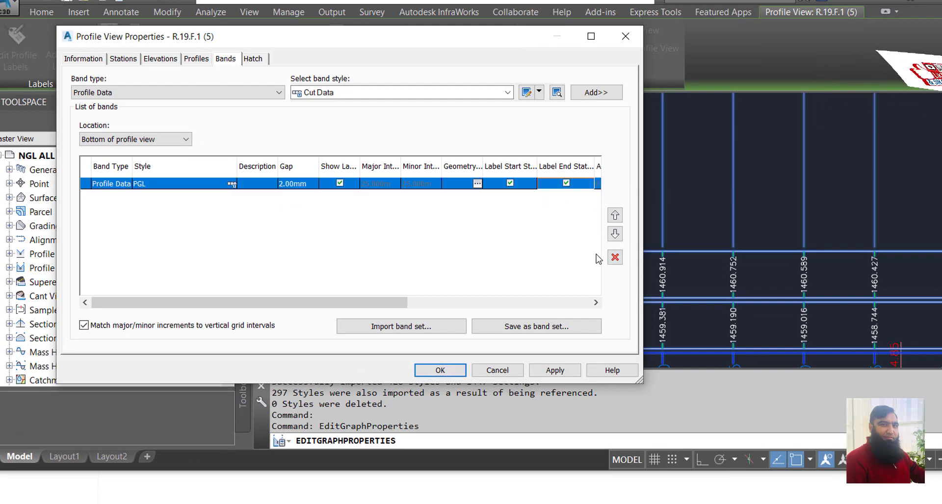
left_click(615, 258)
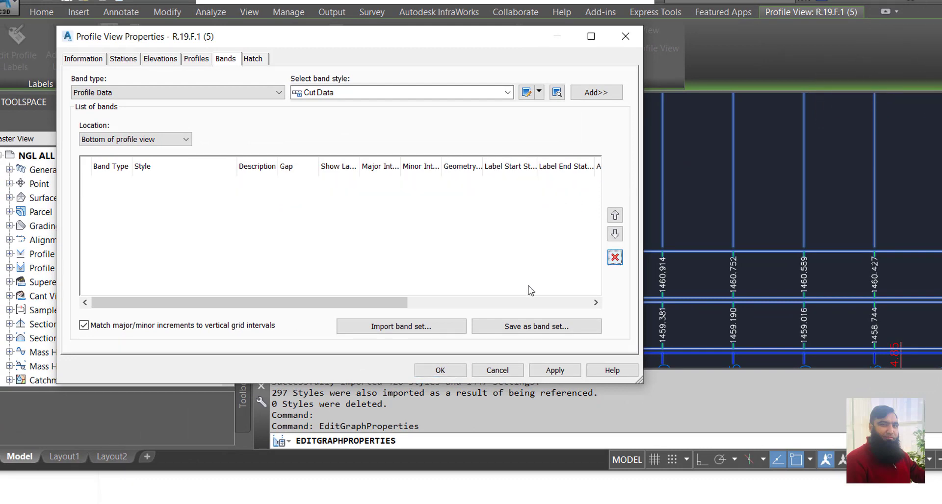
Import the saved band set containing STATION, GROUND LEVEL and PGL LEVEL bands
left_click(427, 328)
left_click(530, 275)
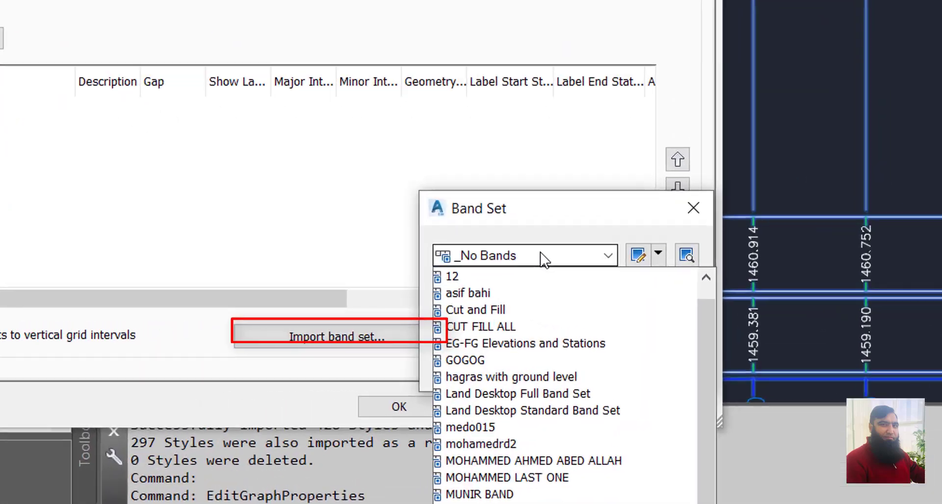
left_click(488, 296)
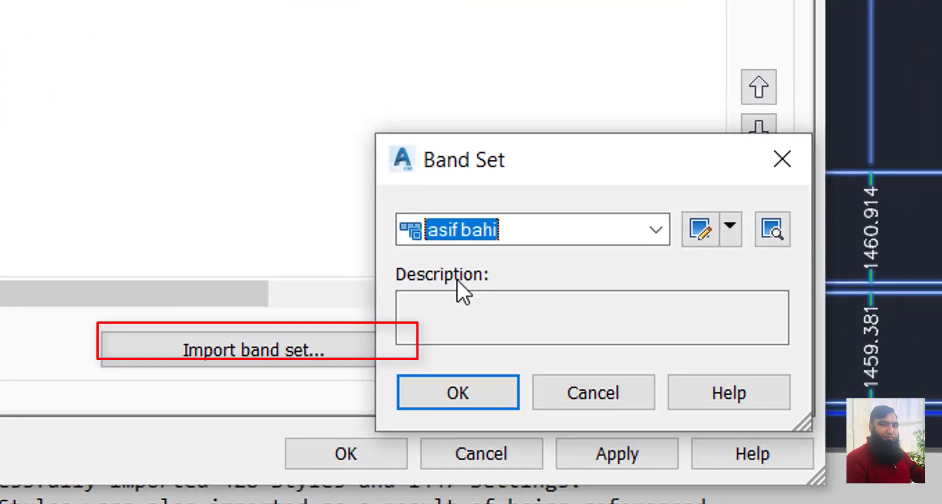
left_click(461, 393)
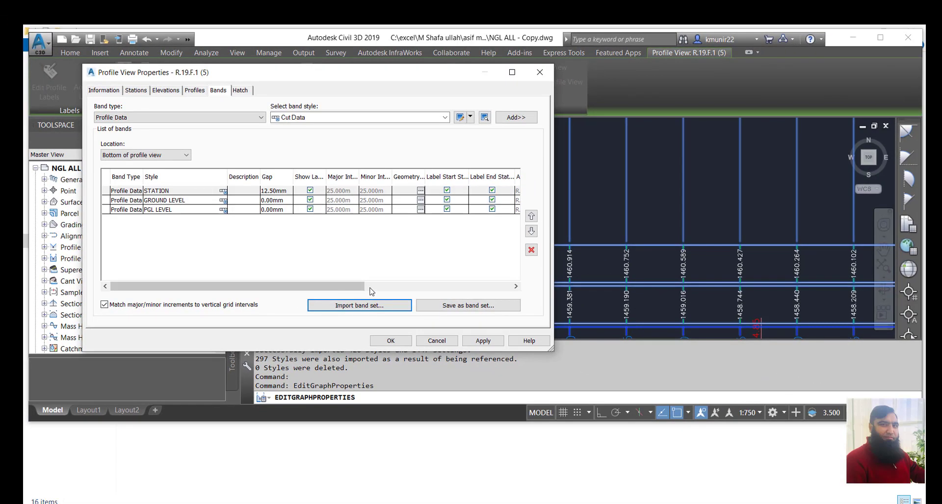
Set the PGL LEVEL band's Profile1 and Profile2 to R.19.F.6, then apply and close
left_click_drag(347, 287, 267, 286)
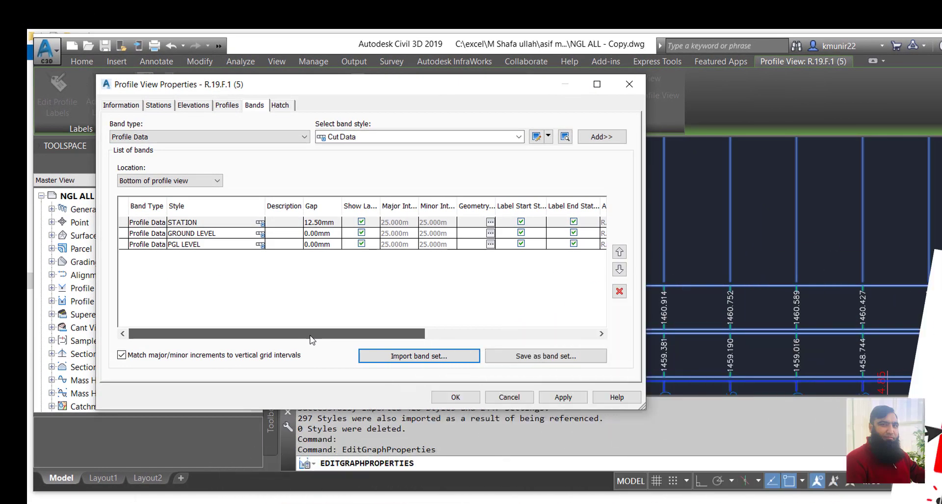
left_click(498, 338)
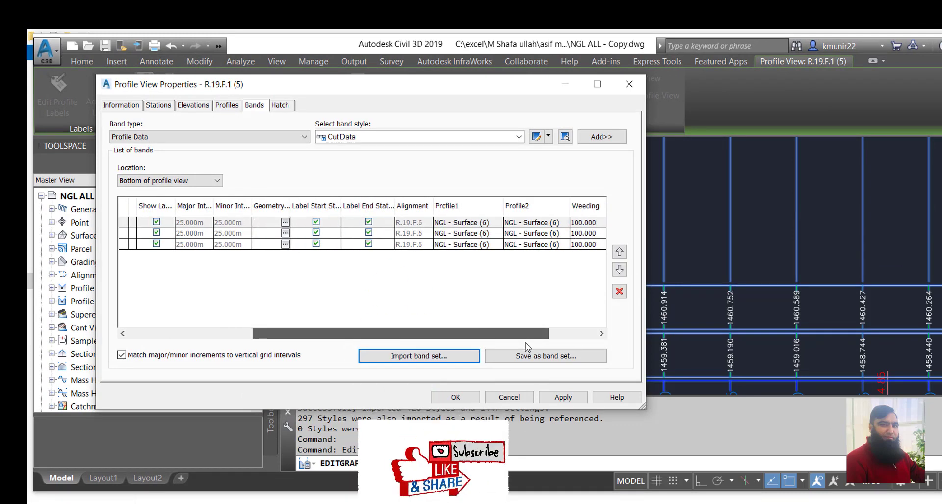
left_click(465, 248)
left_click(465, 246)
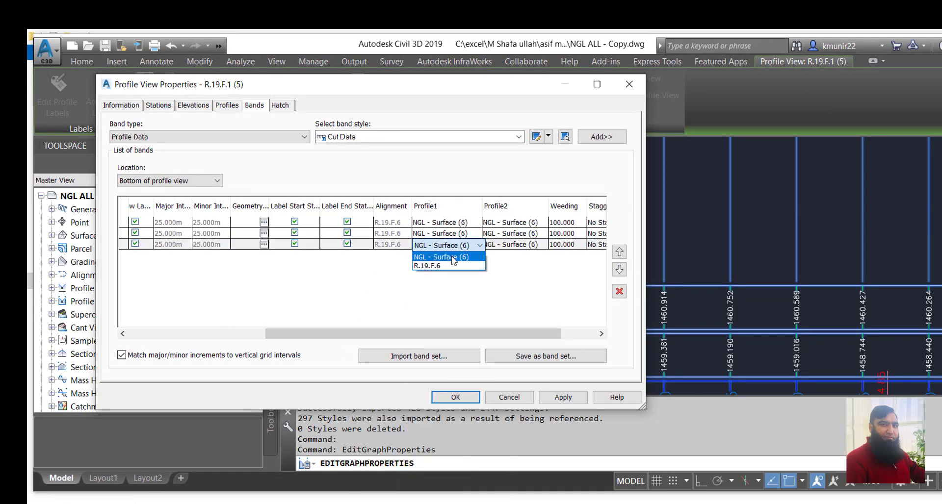
left_click(437, 266)
double_click(516, 248)
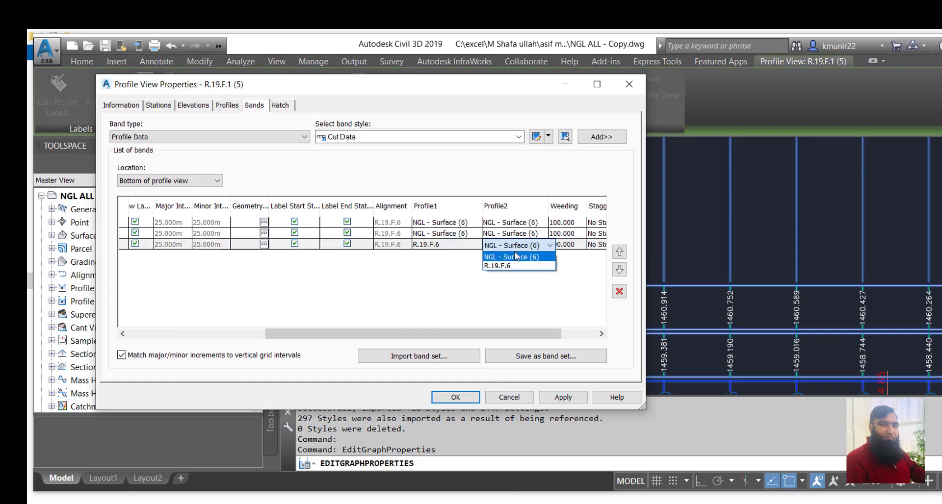
left_click(510, 266)
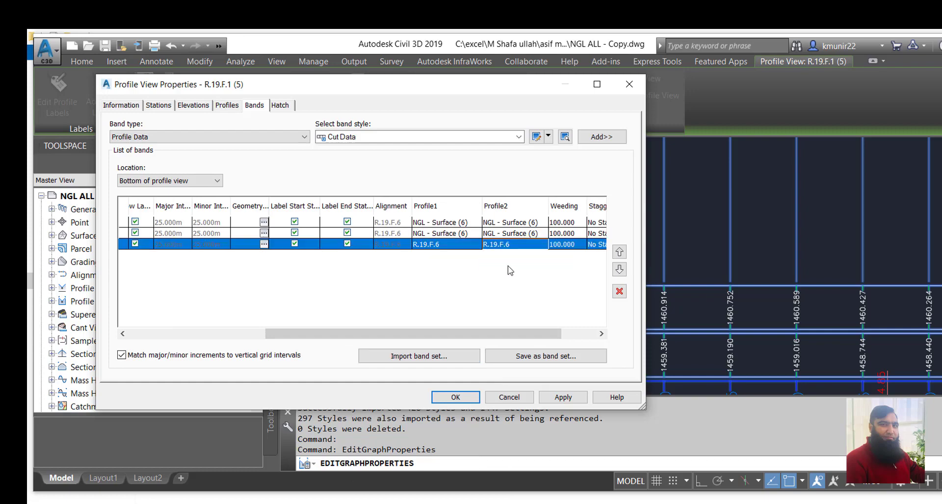
left_click(559, 398)
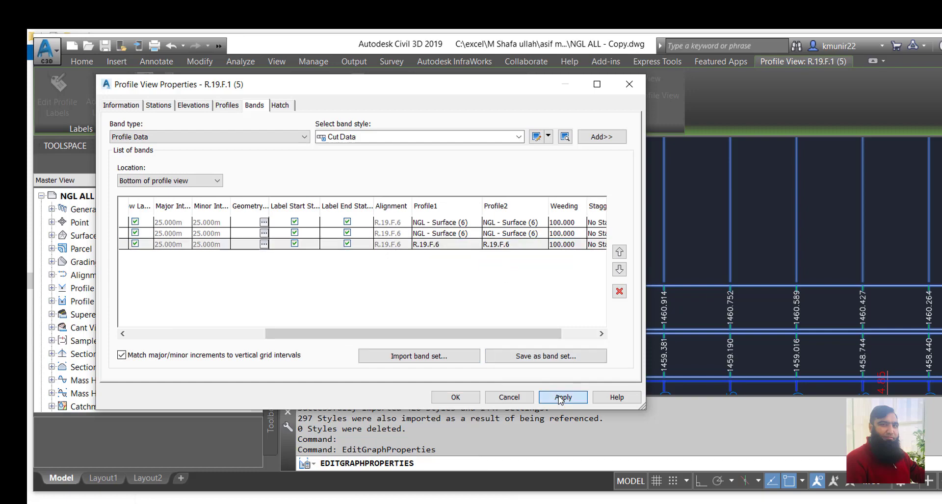
left_click(469, 397)
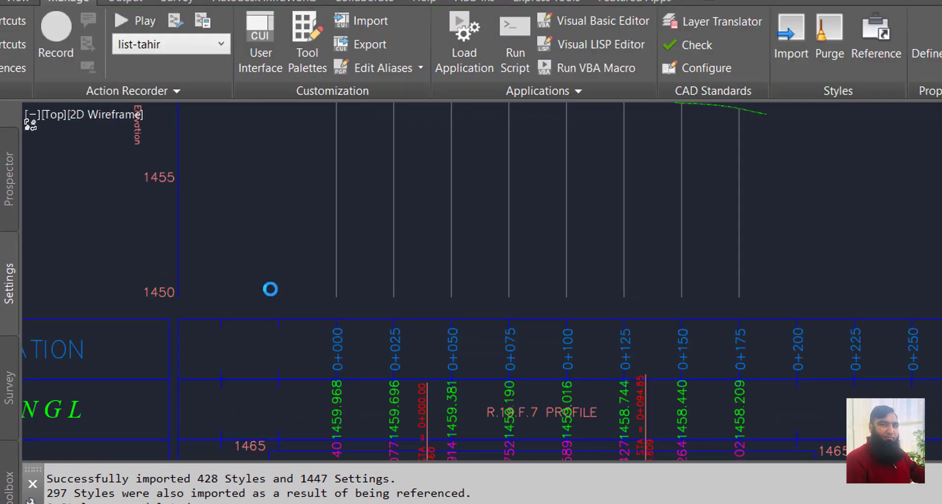
Zoom and pan around the profile view to inspect the new STATION, NGL and PGL bands
scroll(271, 290, "down", 4)
scroll(435, 355, "up", 4)
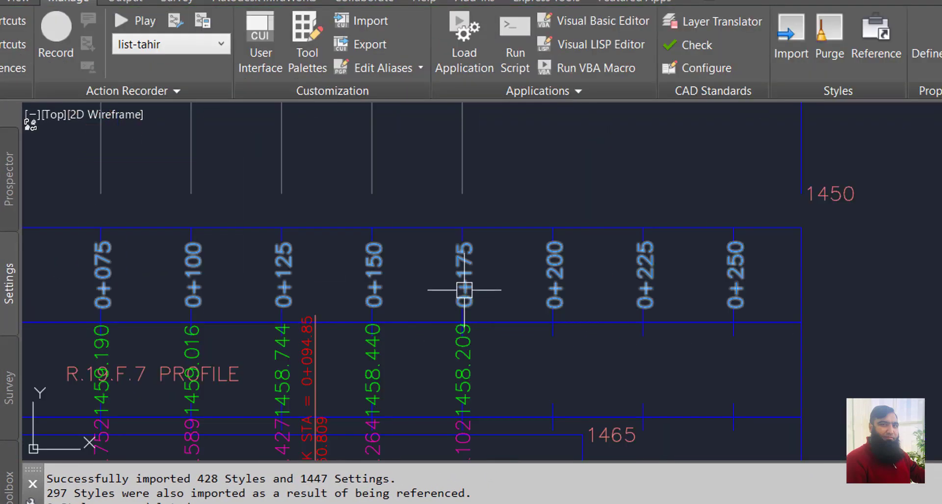
scroll(463, 295, "down", 3)
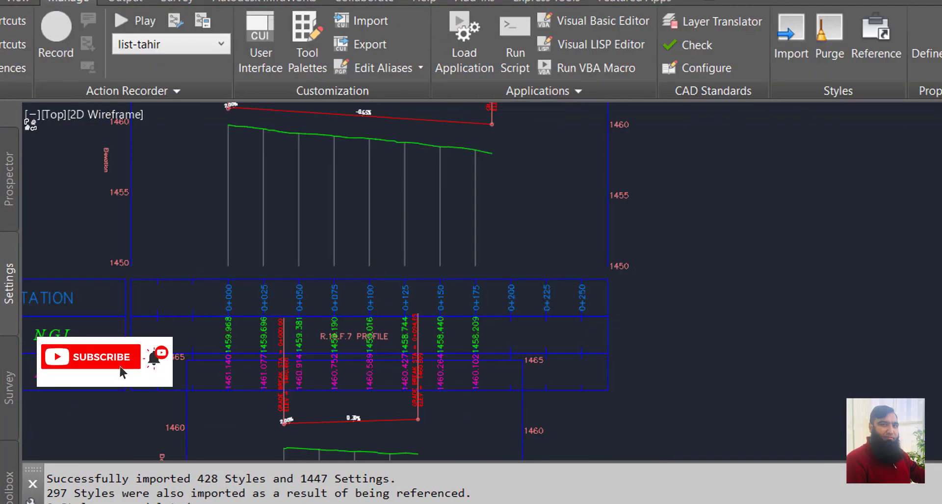
scroll(525, 109, "up", 2)
scroll(492, 321, "down", 3)
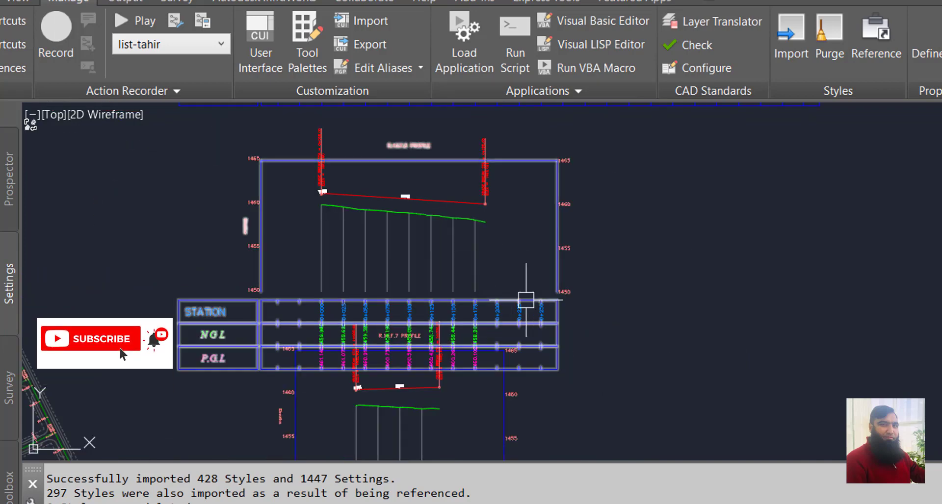
scroll(507, 307, "up", 1)
scroll(500, 297, "up", 1)
left_click(501, 297)
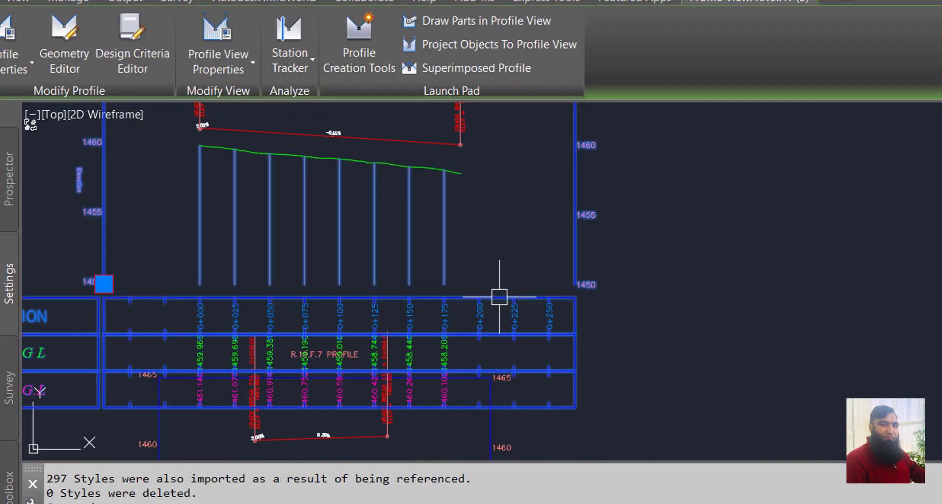
left_click(104, 284)
scroll(69, 327, "down", 4)
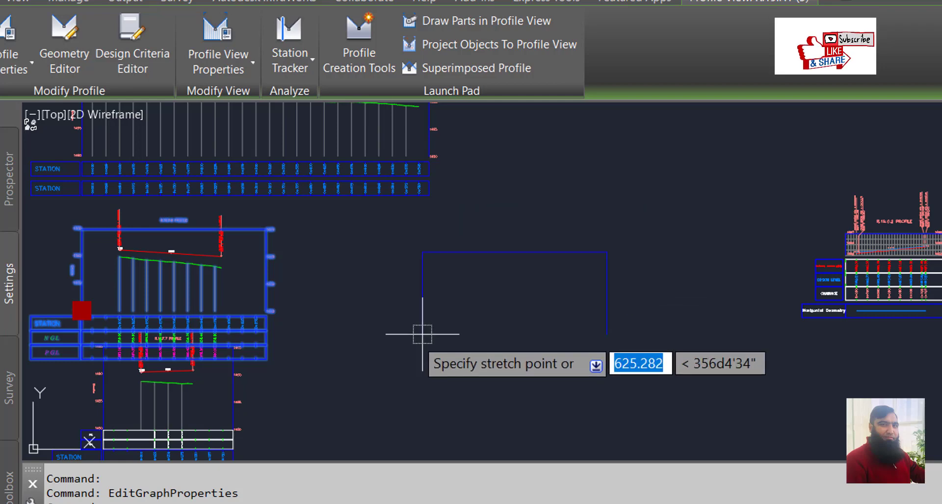
middle_click_drag(82, 310, 452, 336)
scroll(452, 336, "up", 2)
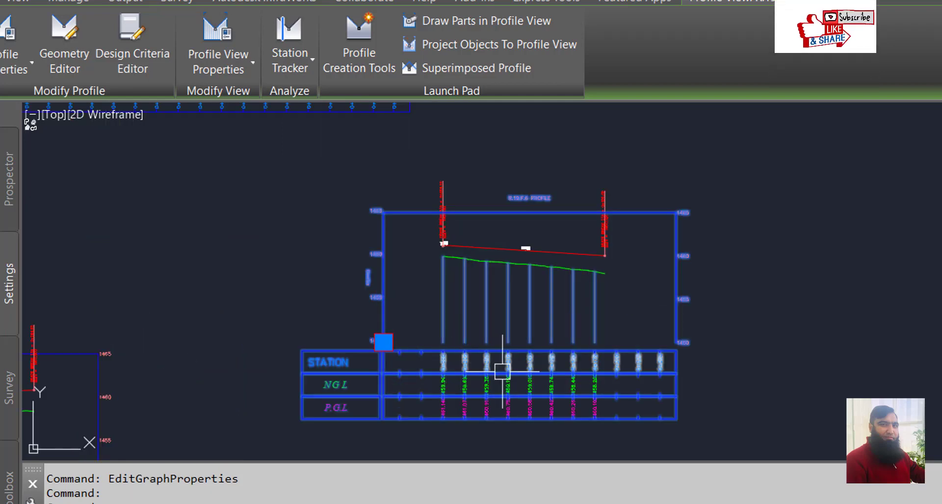
scroll(634, 360, "up", 2)
scroll(634, 360, "up", 2)
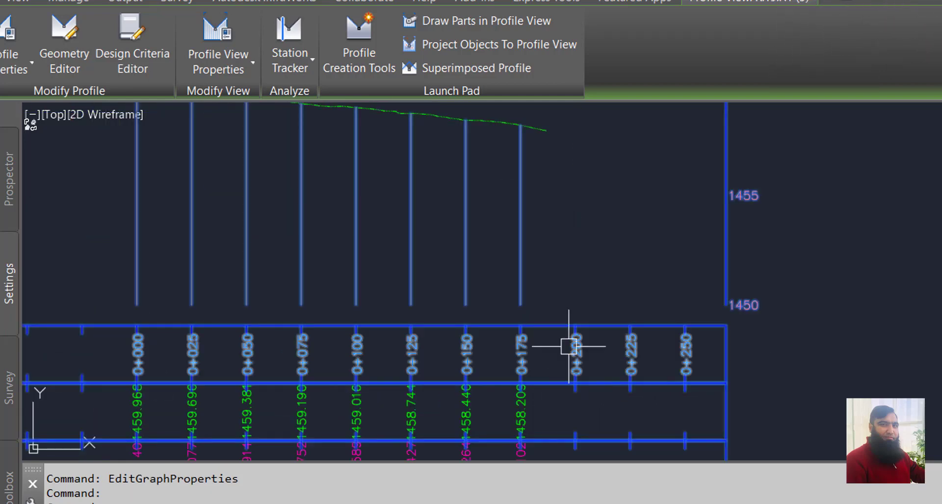
Cancel the stray grip stretch and reopen Profile View Properties for R.19.F.1 (5)
right_click(532, 321)
key("Escape")
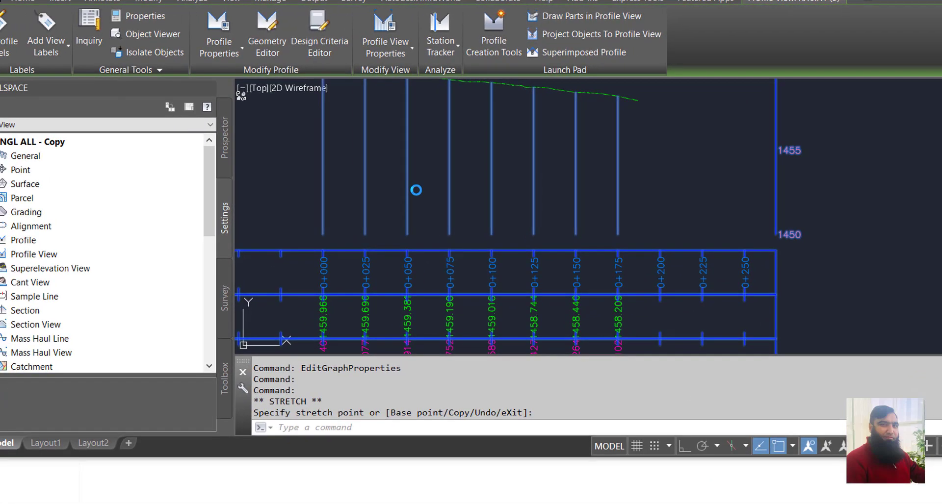
double_click(363, 209)
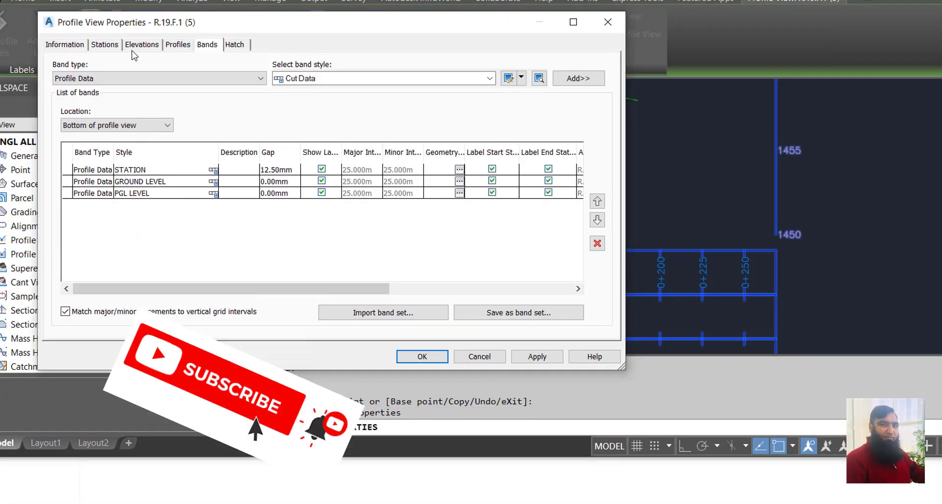
Set a user-specified station range from 0+000.00m to 0+186.68m and apply it
left_click(108, 43)
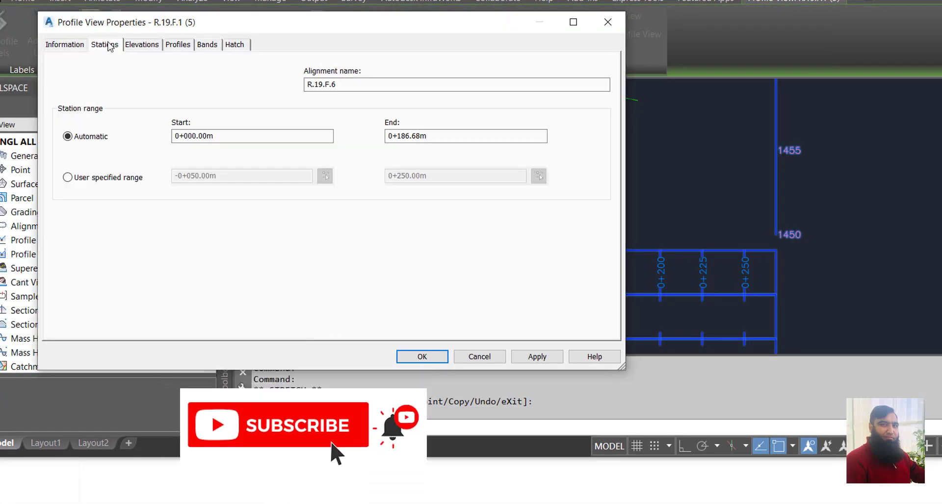
left_click(83, 179)
left_click_drag(227, 177, 122, 167)
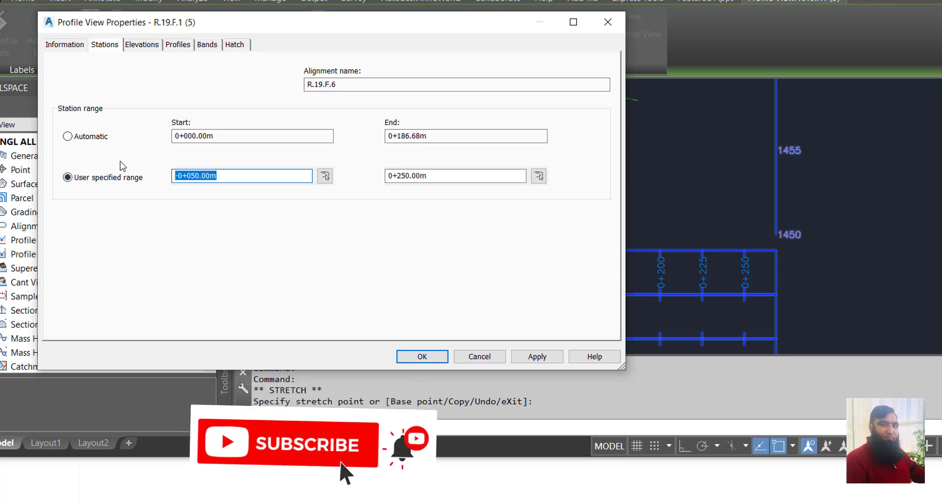
type("0")
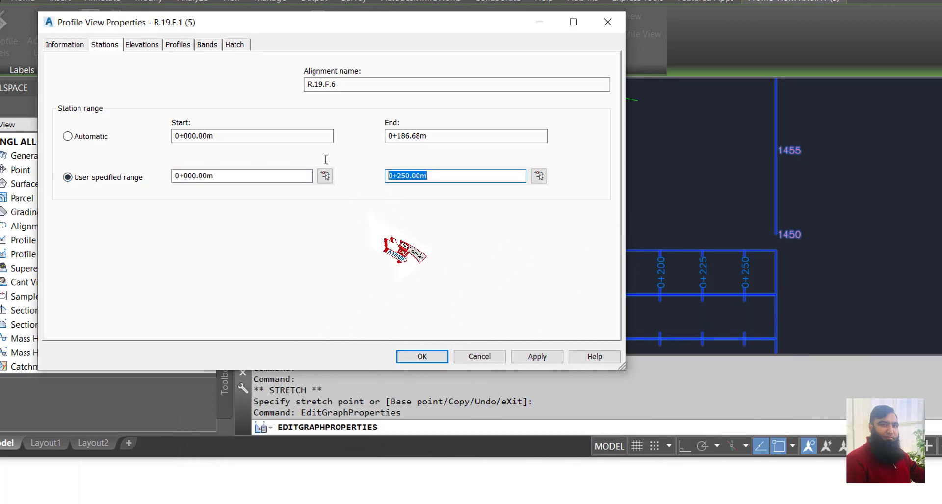
type("186.68m")
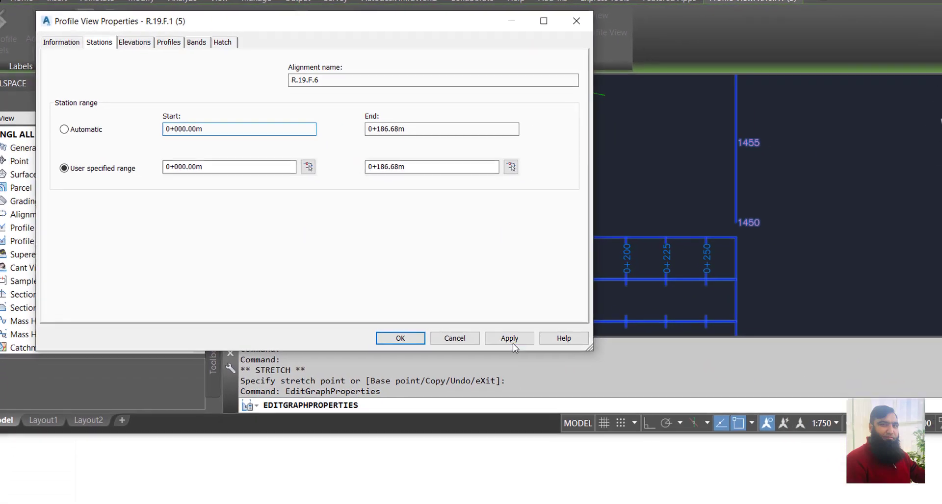
left_click(501, 335)
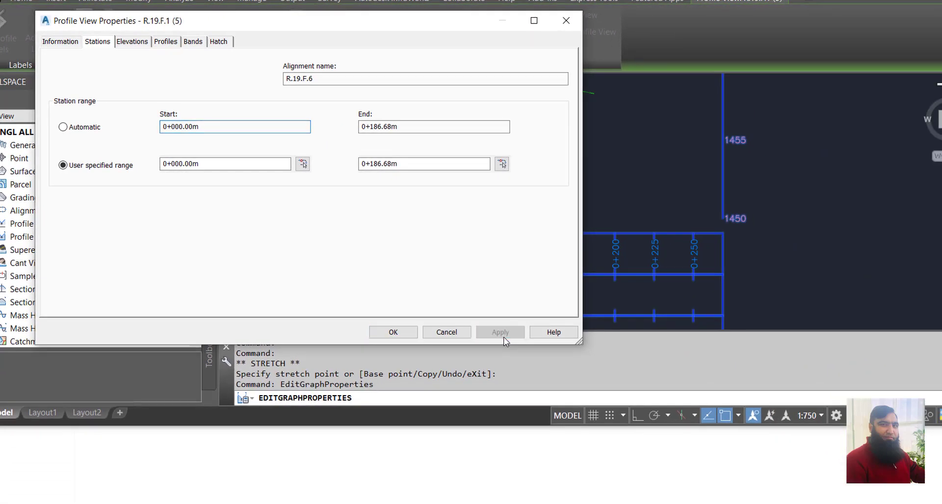
left_click(395, 333)
scroll(574, 212, "down", 4)
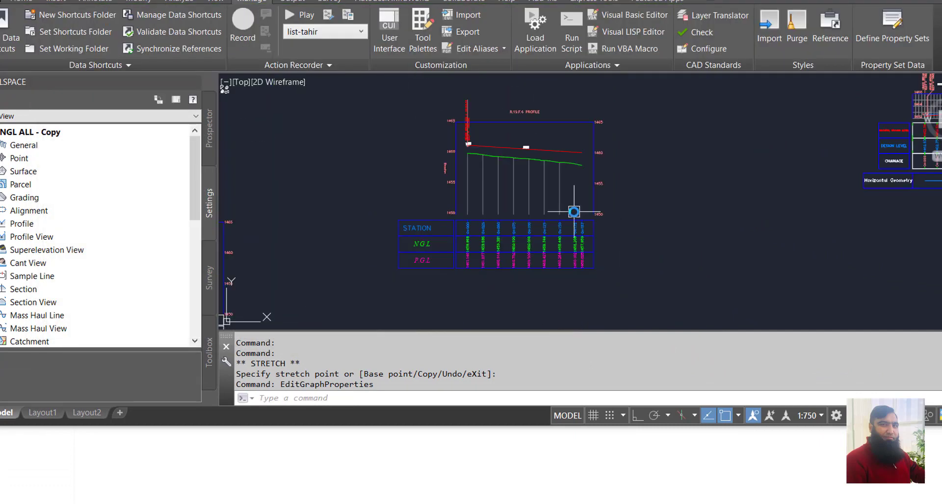
scroll(571, 257, "up", 3)
scroll(589, 236, "up", 2)
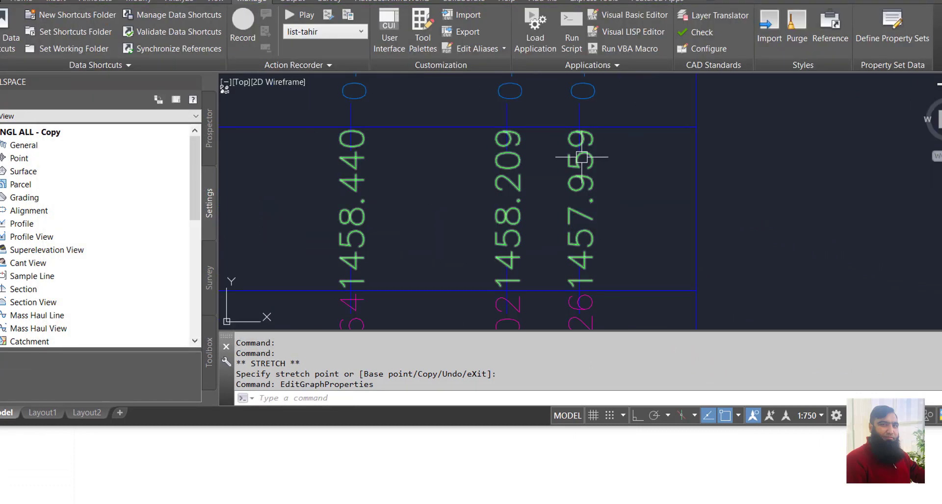
scroll(580, 163, "down", 2)
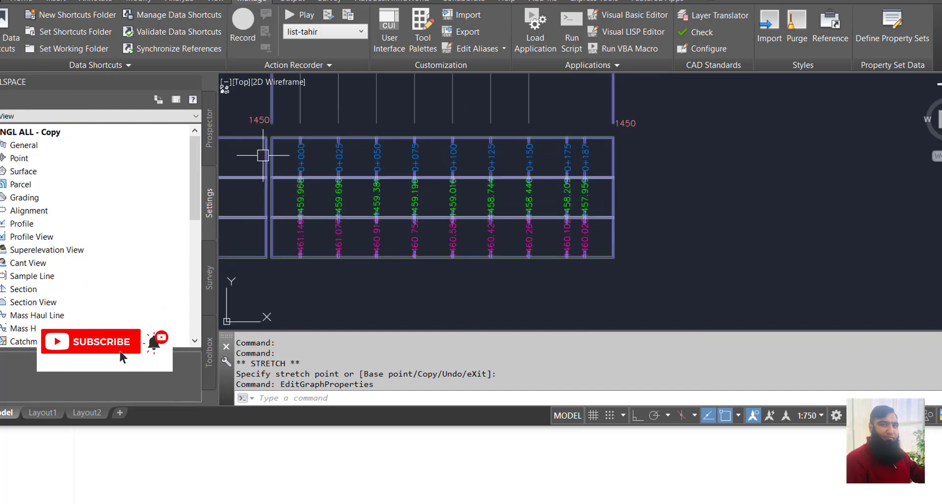
scroll(531, 204, "down", 2)
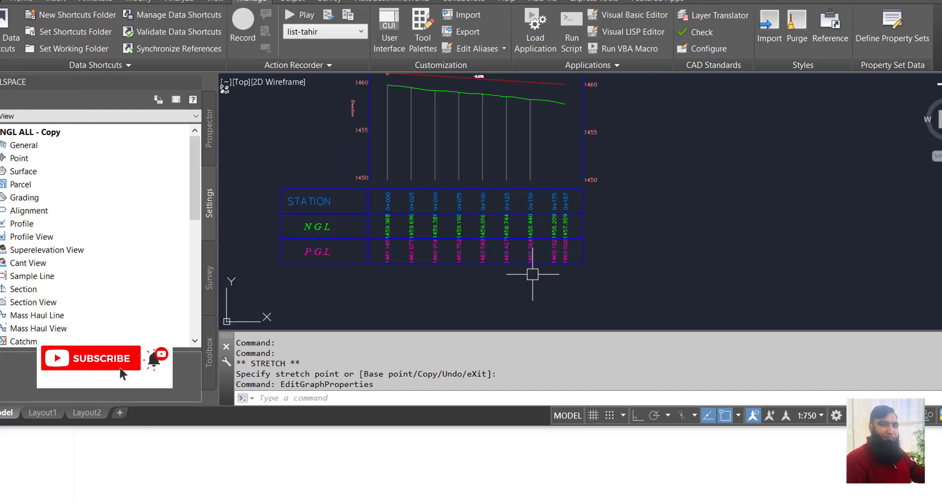
scroll(568, 199, "up", 2)
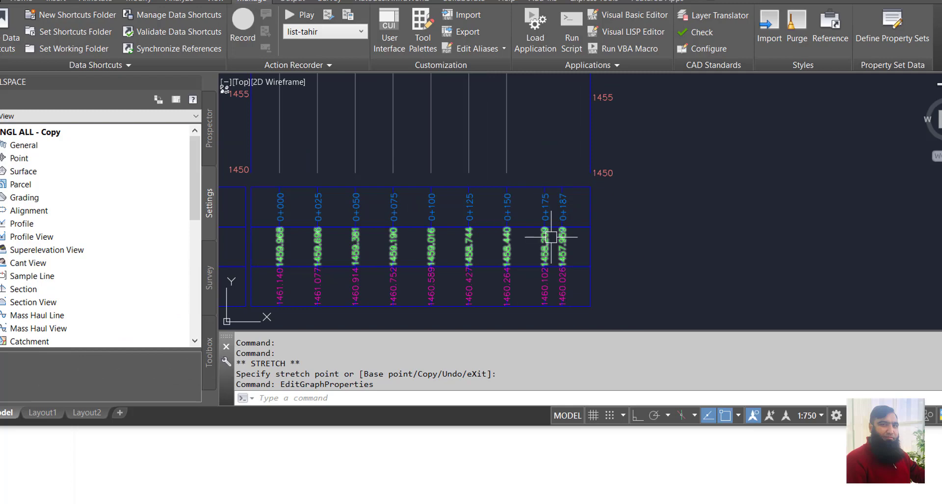